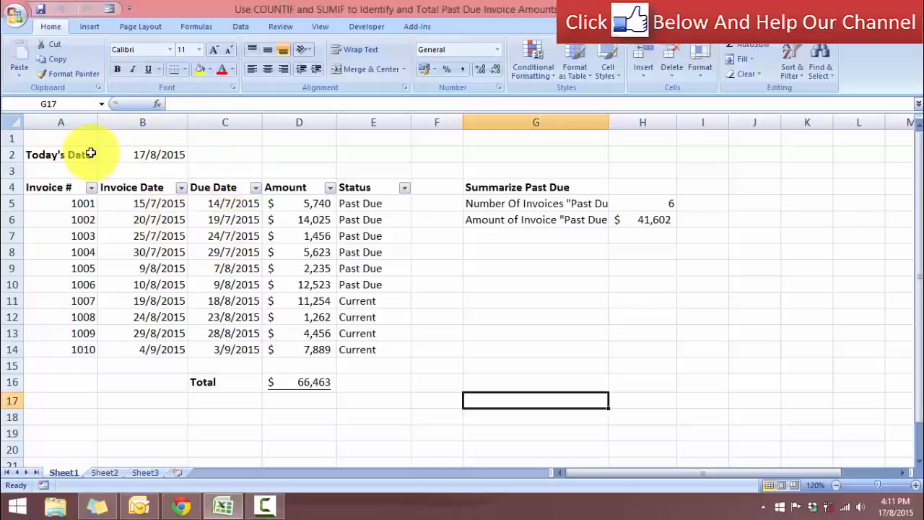
Step: Examine the formulas behind today's date in B2 and the first invoice's status in E5
{"action": "left_click", "coordinate": [121, 149]}
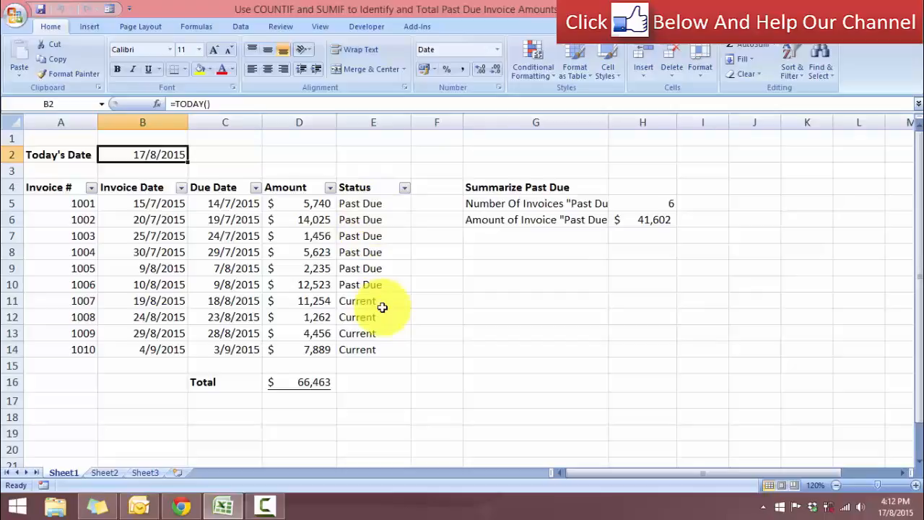
{"action": "left_click", "coordinate": [359, 203]}
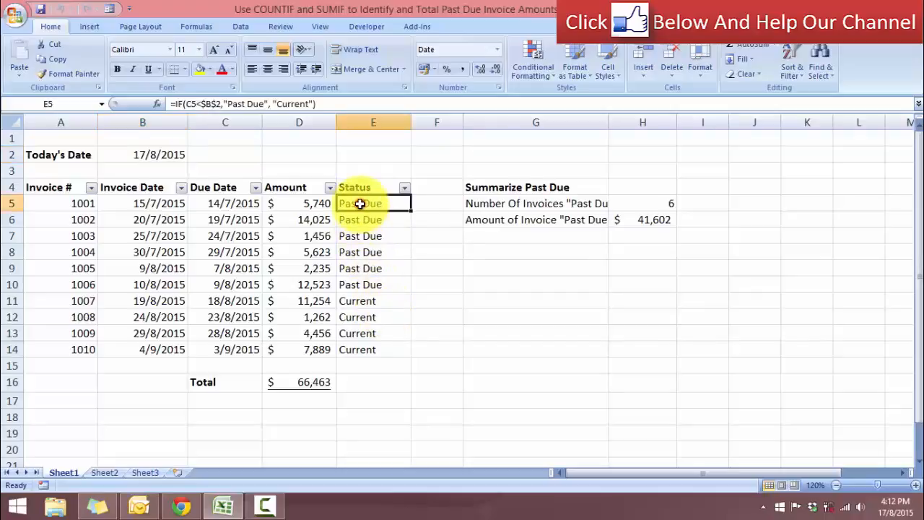
{"action": "double_click", "coordinate": [359, 202]}
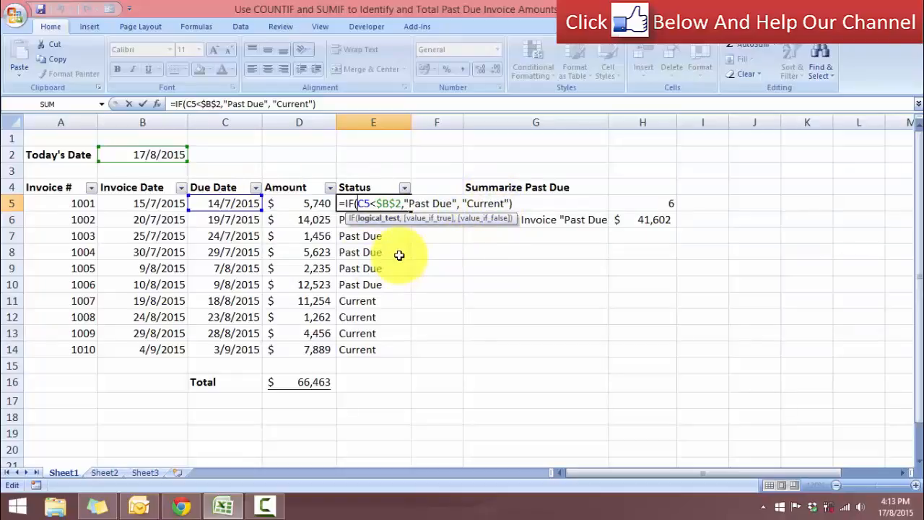
{"action": "left_click", "coordinate": [499, 268]}
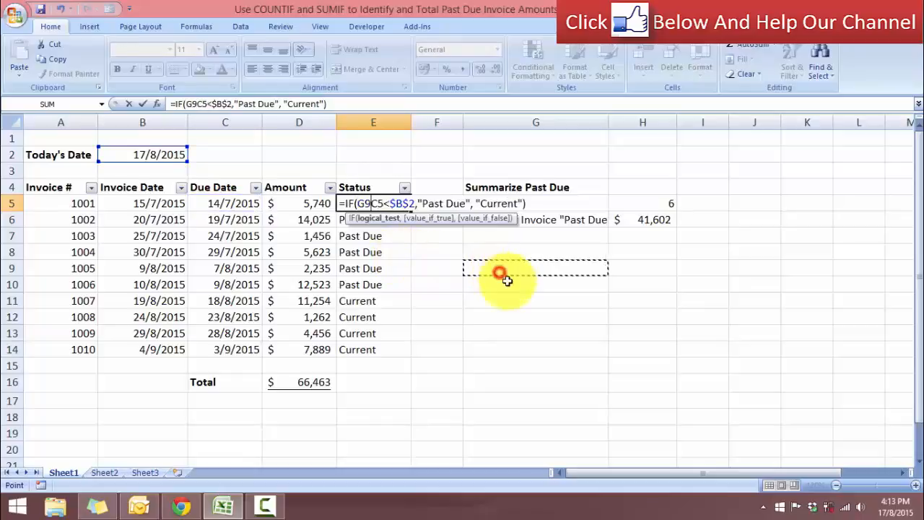
{"action": "key", "text": "Escape"}
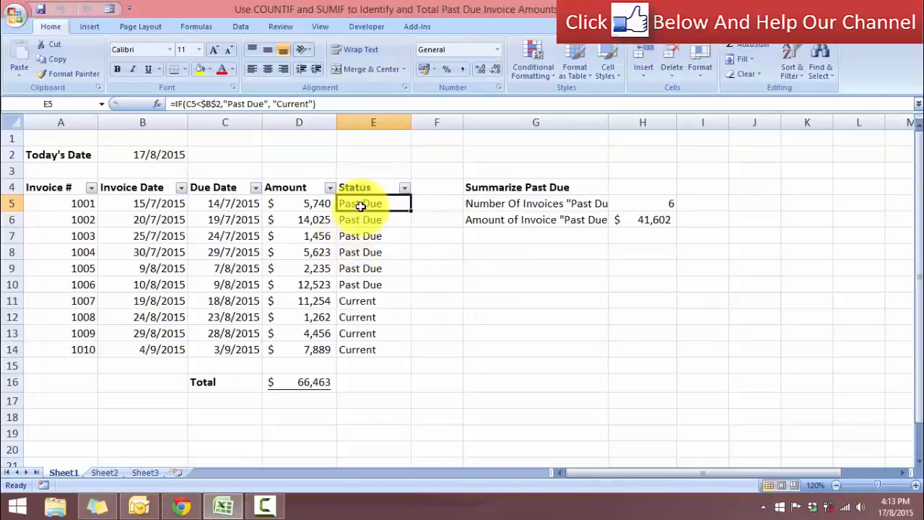
Step: Enter =IF(C5<$B$2,"Past Due","Current") as the status formula in E5, with an absolute reference to today's date
{"action": "type", "text": "=if"}
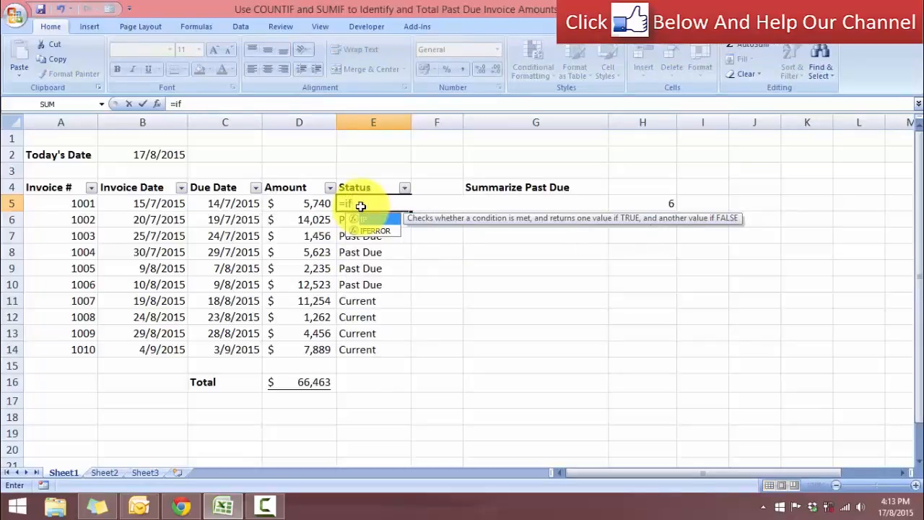
{"action": "key", "text": "Tab"}
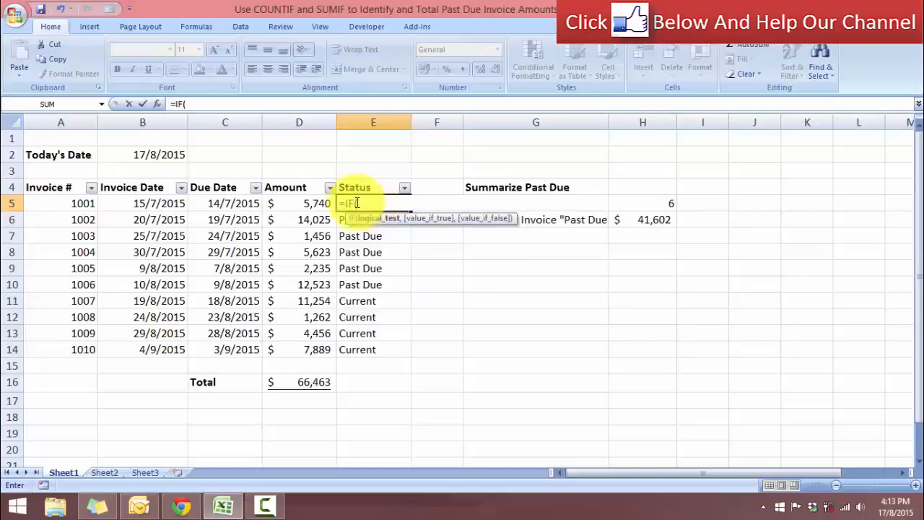
{"action": "left_click", "coordinate": [239, 203]}
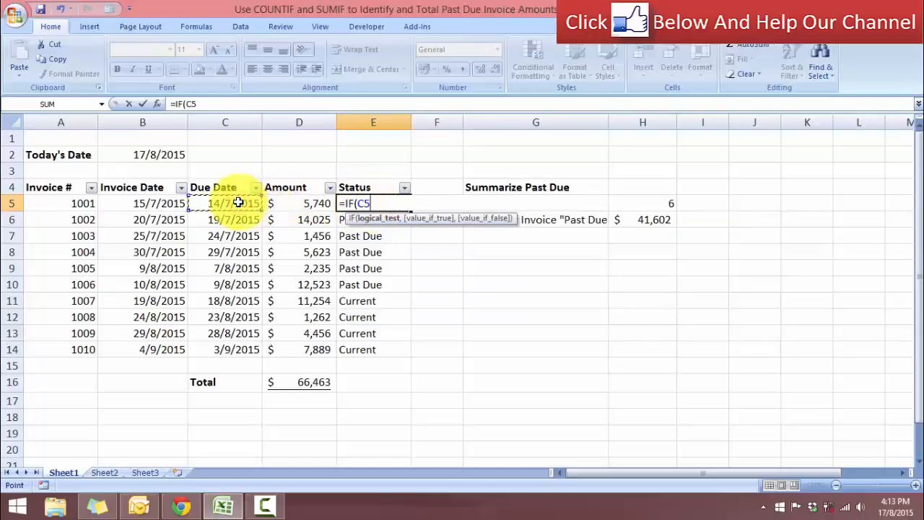
{"action": "type", "text": "<"}
{"action": "left_click", "coordinate": [144, 154]}
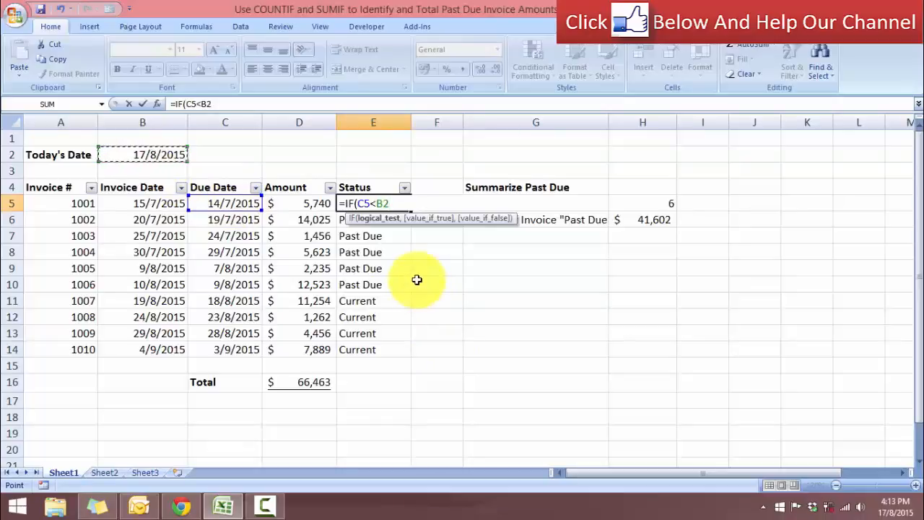
{"action": "key", "text": "F4"}
{"action": "type", "text": ",\""}
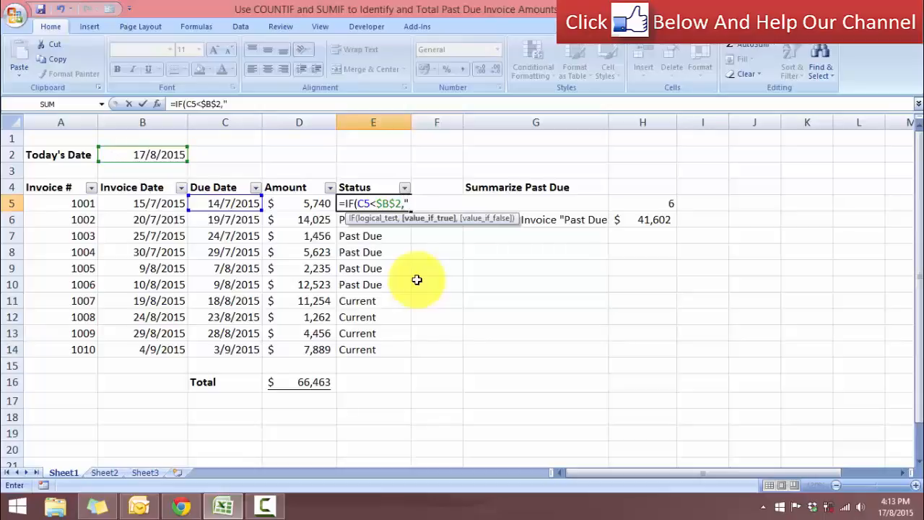
{"action": "type", "text": "Past D"}
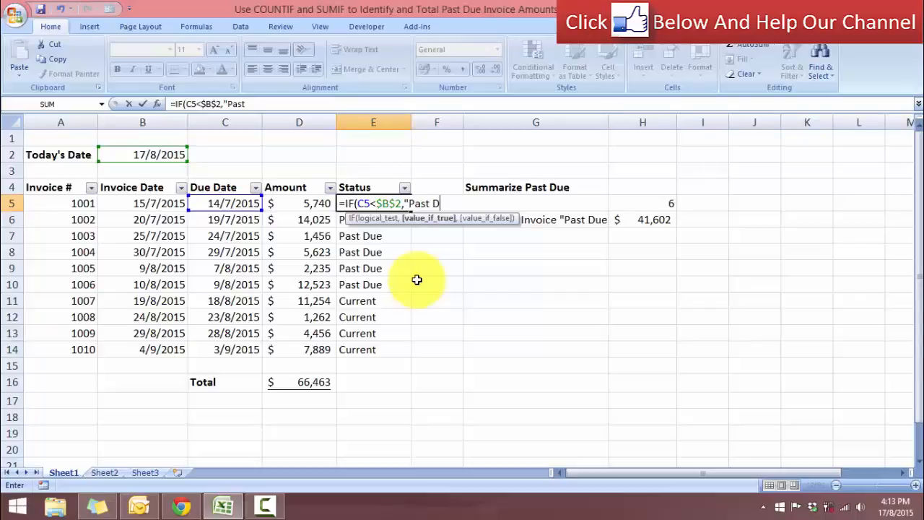
{"action": "type", "text": "ue\","}
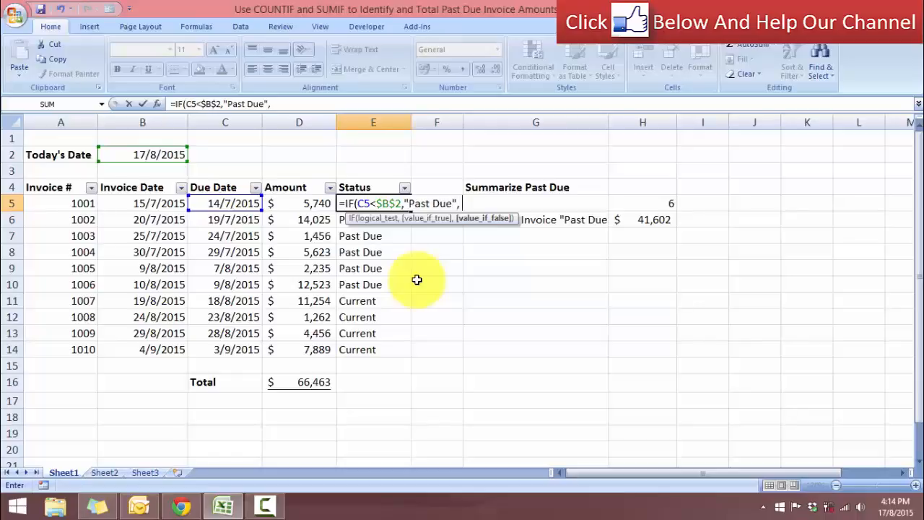
{"action": "type", "text": "\"Current\")"}
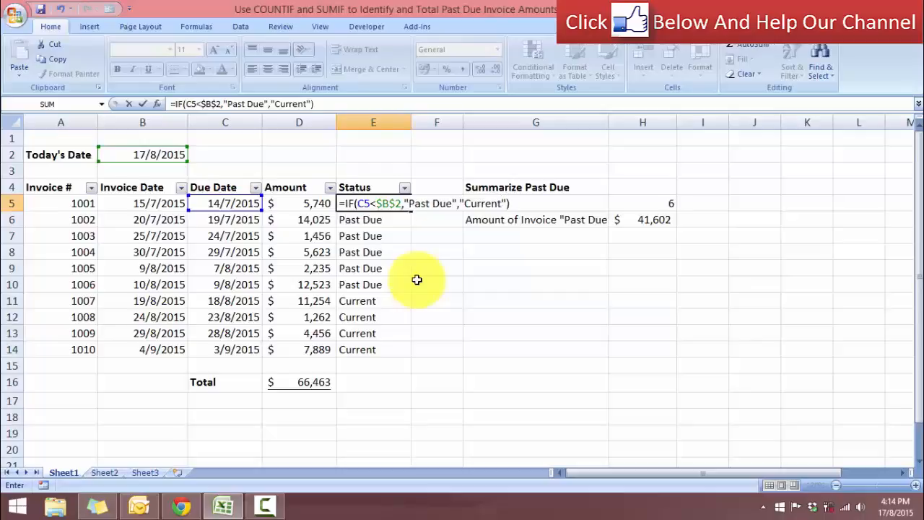
{"action": "key", "text": "Return"}
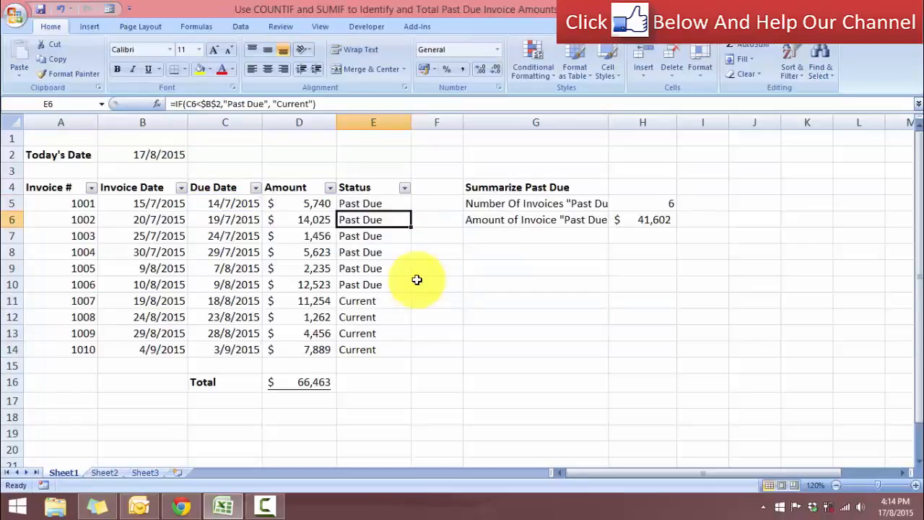
Step: Review the Status formulas down column E, then the invoice amounts in D5:D14 and their total in D16
{"action": "left_click", "coordinate": [376, 204]}
{"action": "left_click", "coordinate": [390, 226]}
{"action": "key", "text": "ctrl+Down"}
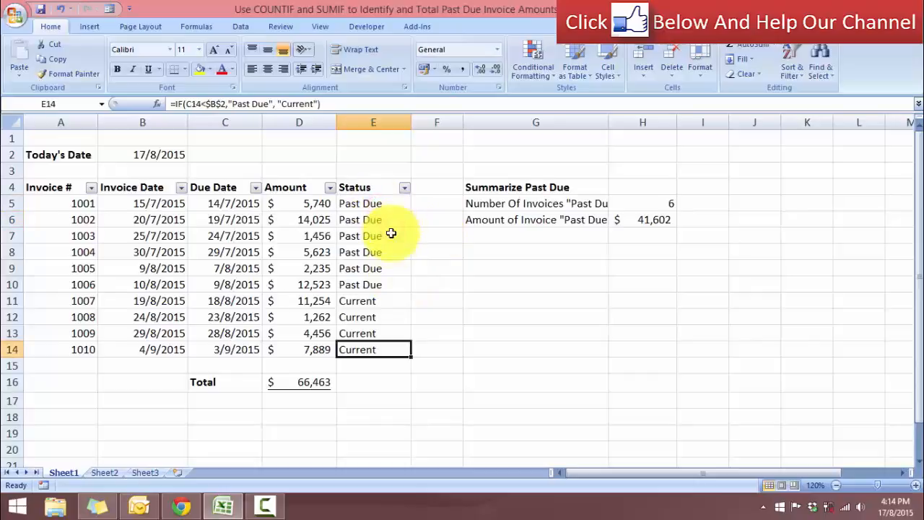
{"action": "left_click", "coordinate": [390, 252]}
{"action": "left_click", "coordinate": [381, 203]}
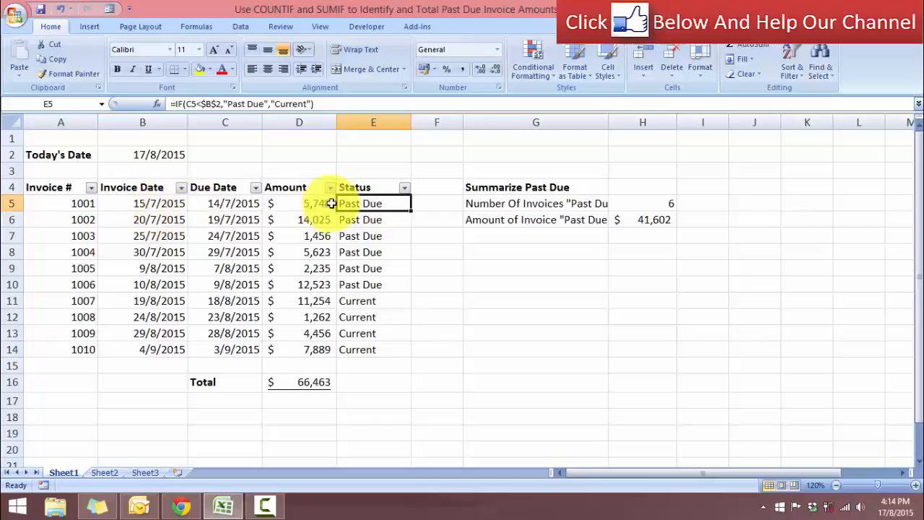
{"action": "left_click", "coordinate": [383, 301]}
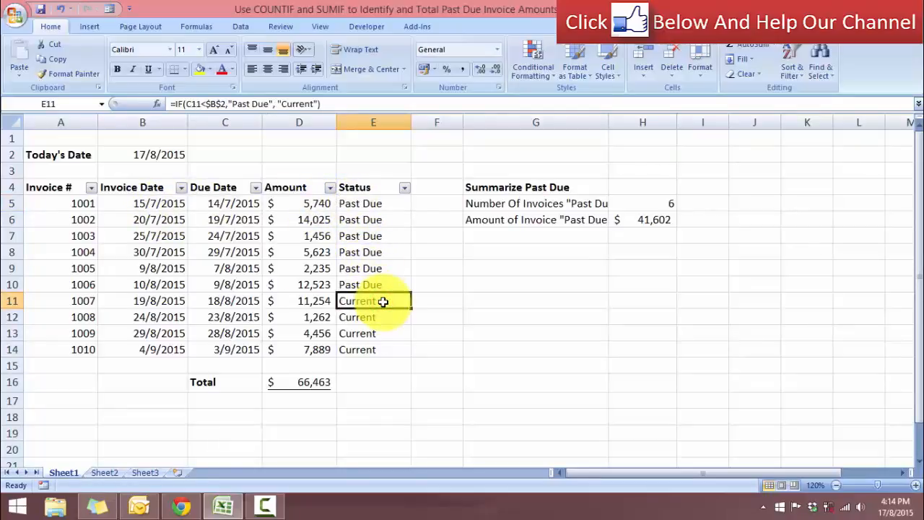
{"action": "left_click", "coordinate": [304, 382]}
{"action": "left_click_drag", "start_coordinate": [305, 204], "coordinate": [309, 351]}
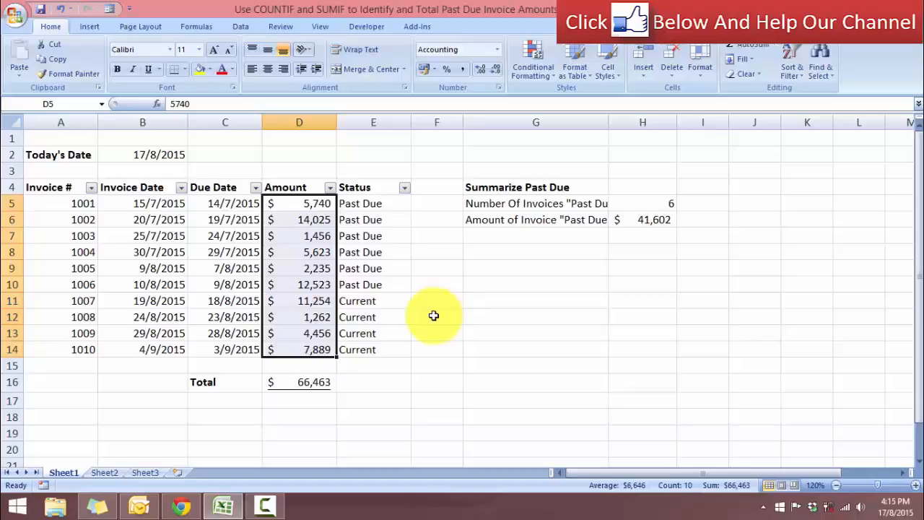
Step: Fit column G to its summary labels and narrow the empty column F
{"action": "left_click", "coordinate": [482, 215]}
{"action": "left_click", "coordinate": [485, 207]}
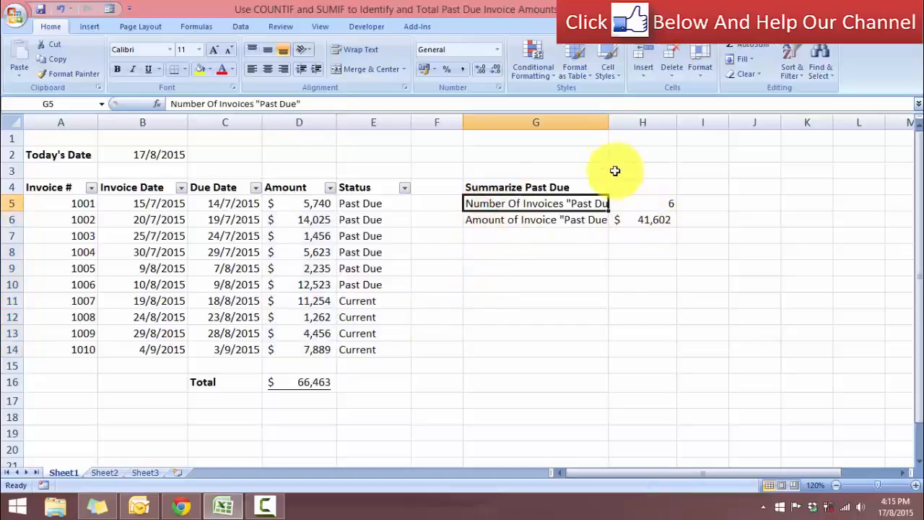
{"action": "double_click", "coordinate": [610, 124]}
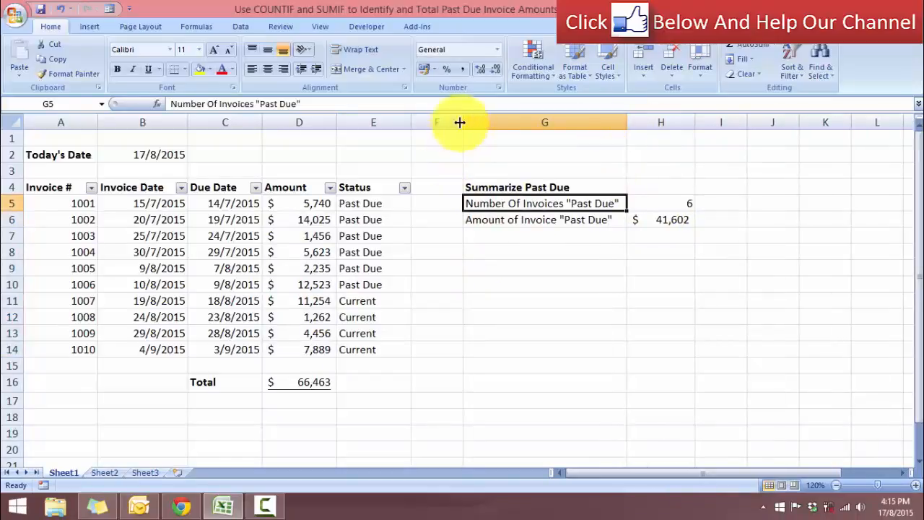
{"action": "left_click_drag", "start_coordinate": [463, 126], "coordinate": [442, 130]}
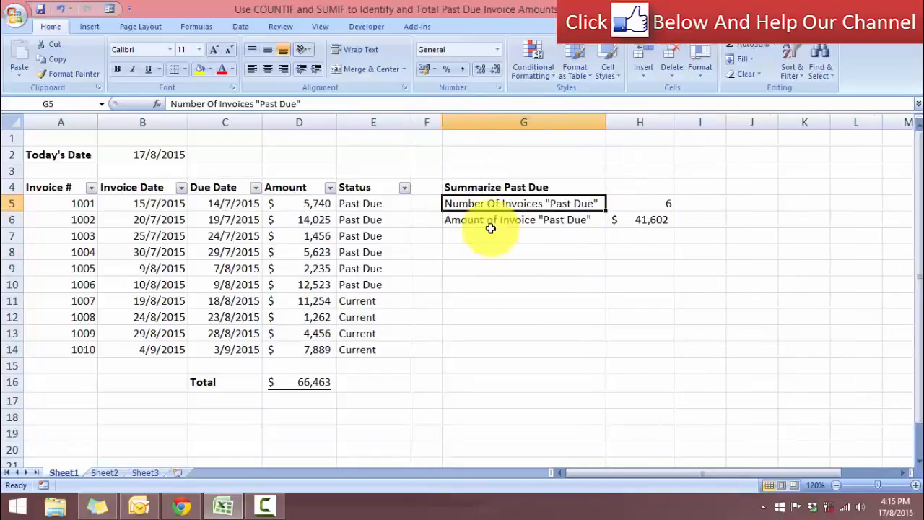
Step: Examine the formula in H5 that counts past due invoices in the Summarize Past Due section
{"action": "left_click", "coordinate": [487, 188]}
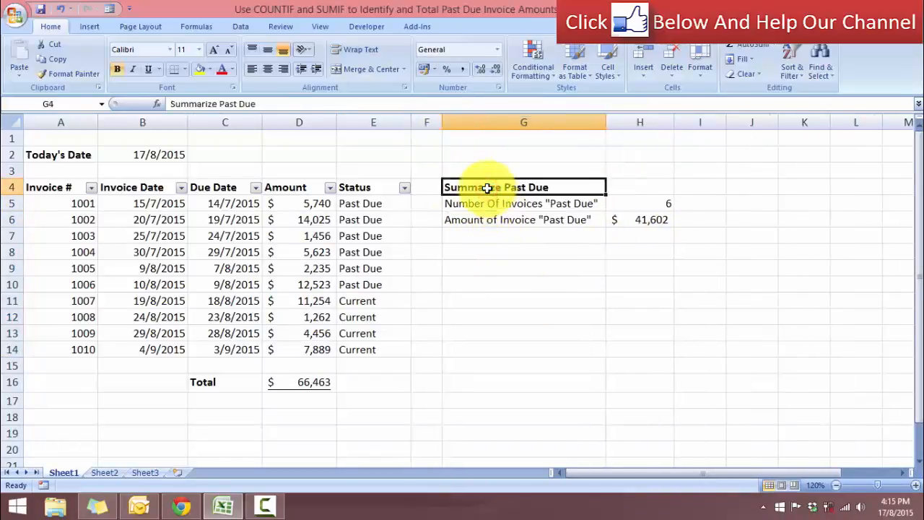
{"action": "left_click", "coordinate": [629, 206]}
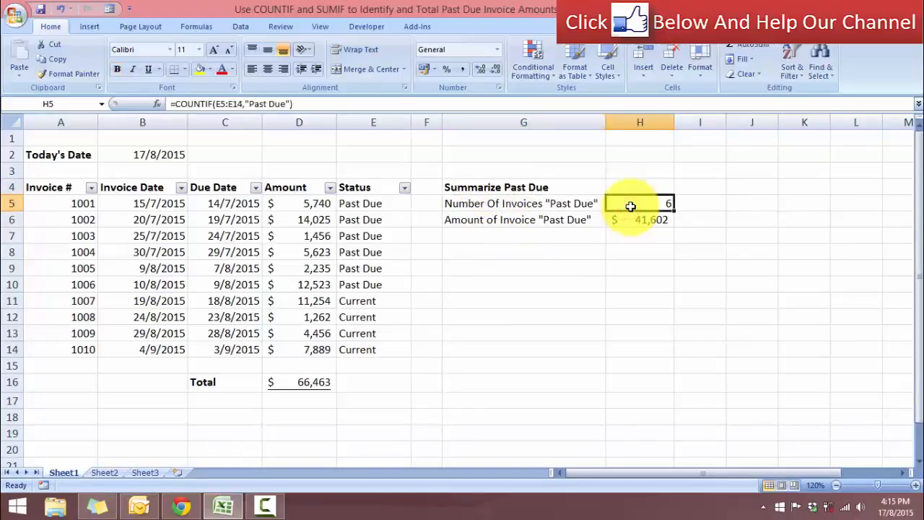
{"action": "double_click", "coordinate": [629, 206]}
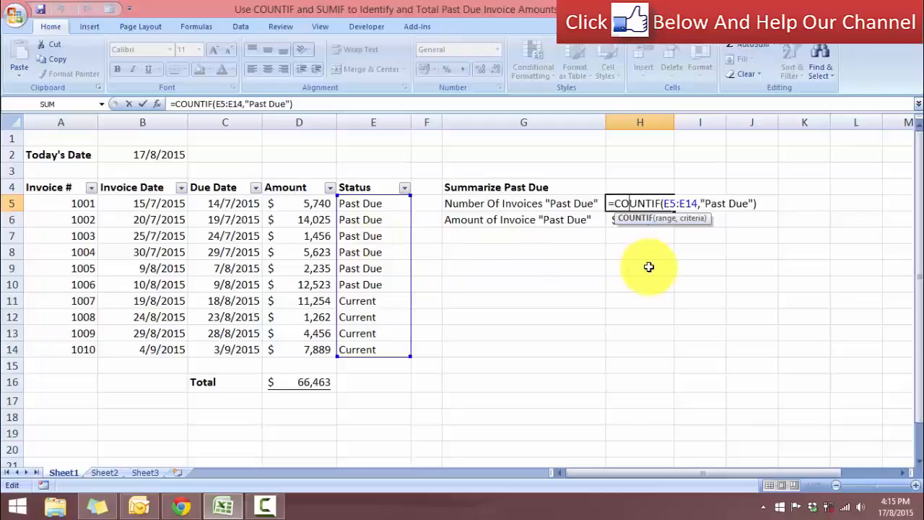
{"action": "left_click", "coordinate": [681, 283]}
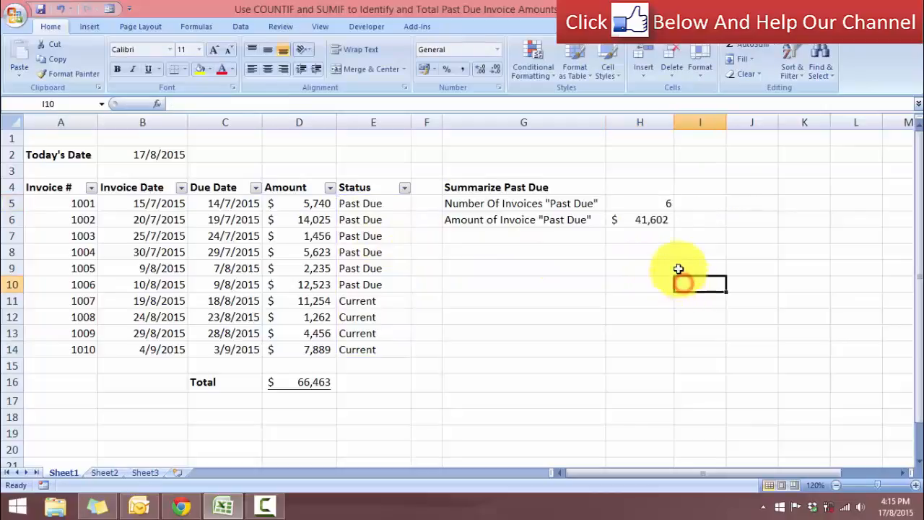
Step: Enter =COUNTIF(E5:E14,"Past Due") in H5 to count the past due invoices
{"action": "left_click", "coordinate": [651, 207]}
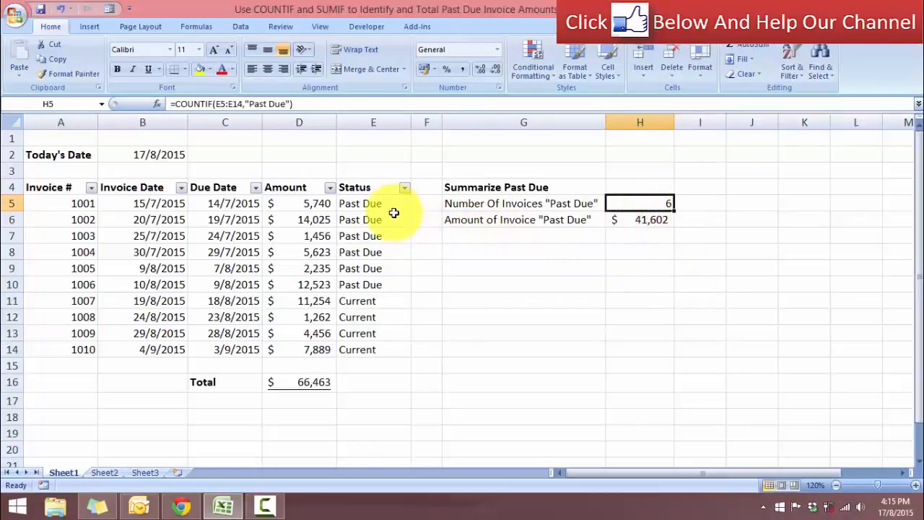
{"action": "double_click", "coordinate": [650, 205]}
{"action": "type", "text": "=coun"}
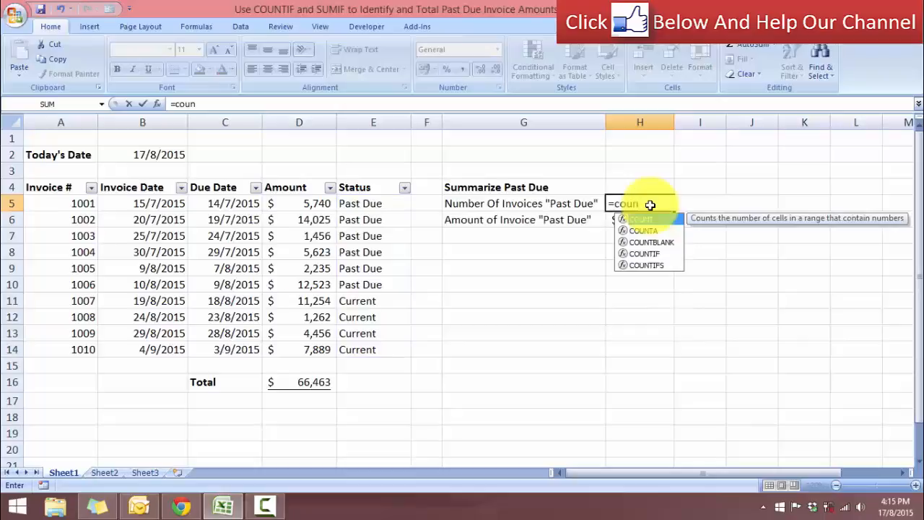
{"action": "key", "text": "Down"}
{"action": "key", "text": "Down"}
{"action": "key", "text": "Down"}
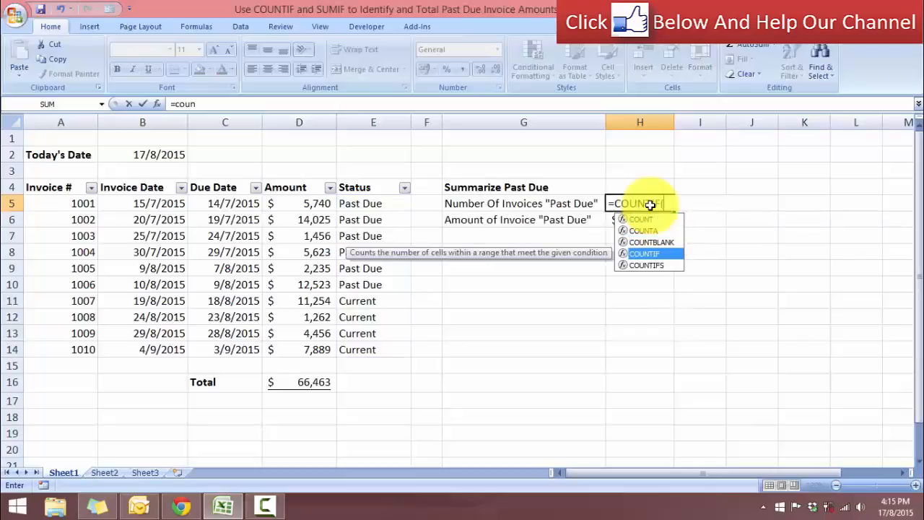
{"action": "key", "text": "Tab"}
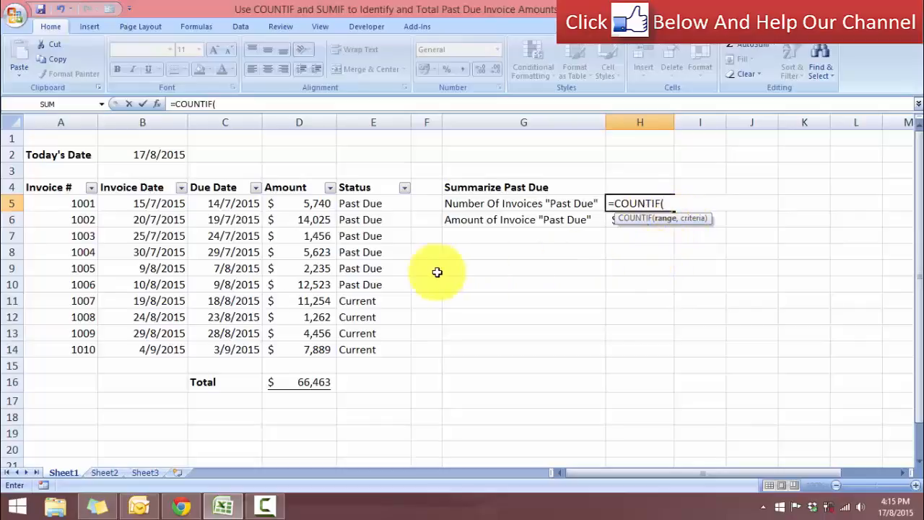
{"action": "left_click_drag", "start_coordinate": [390, 203], "coordinate": [406, 342]}
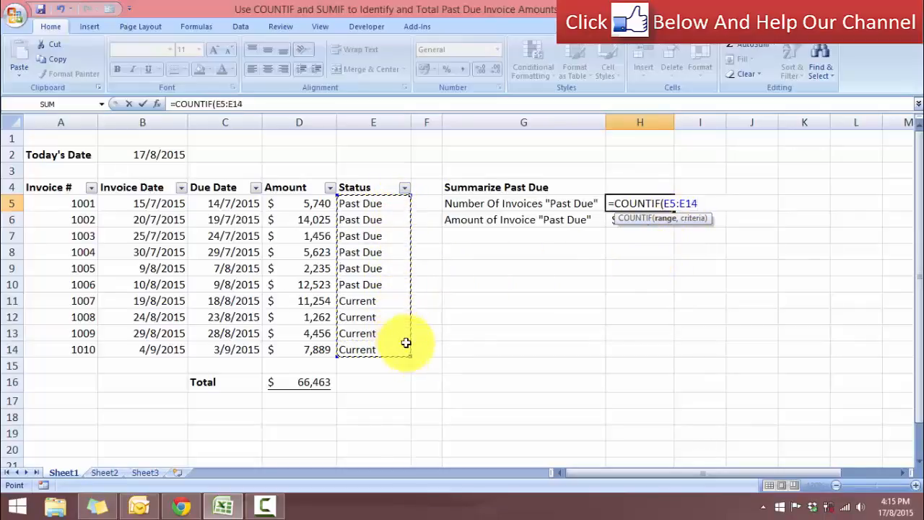
{"action": "type", "text": ","}
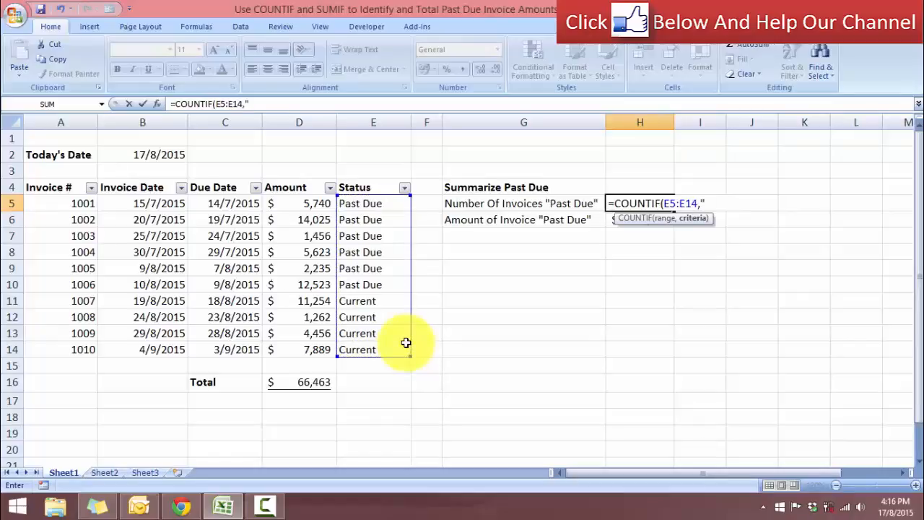
{"action": "type", "text": "\"Past Due"}
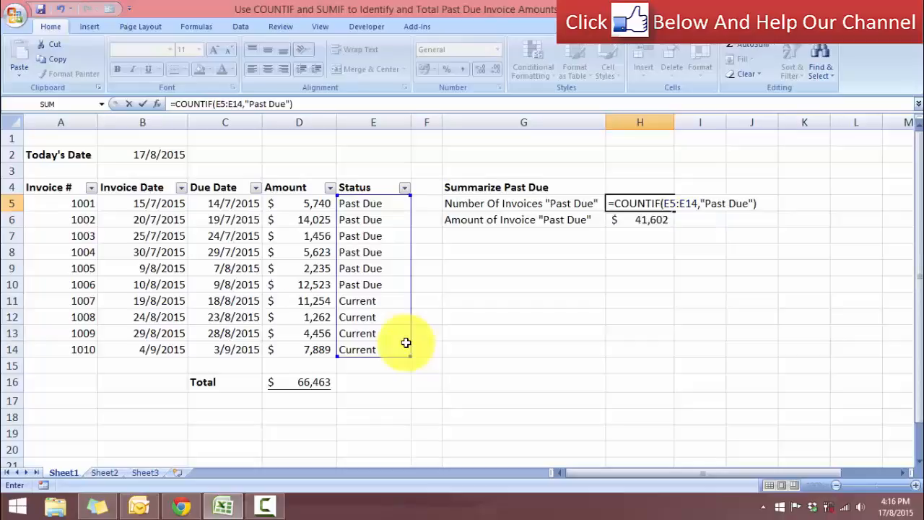
{"action": "key", "text": "Return"}
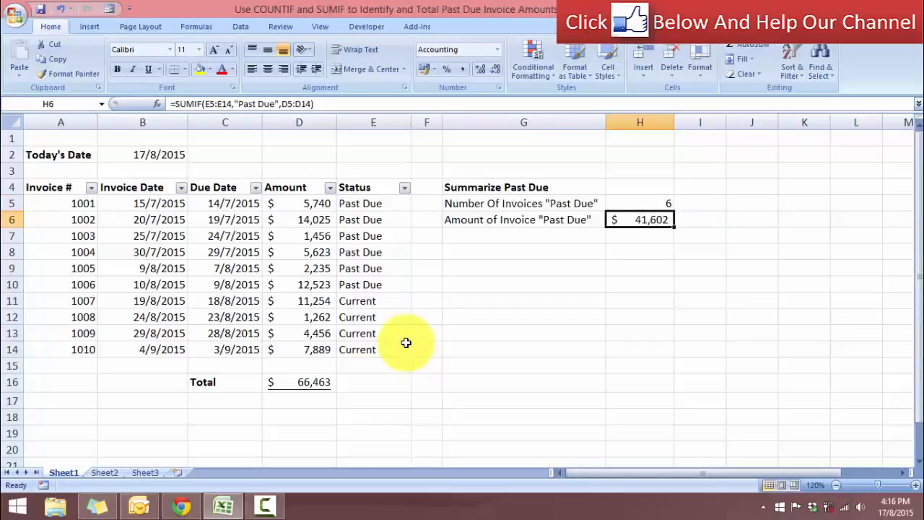
{"action": "left_click", "coordinate": [650, 200]}
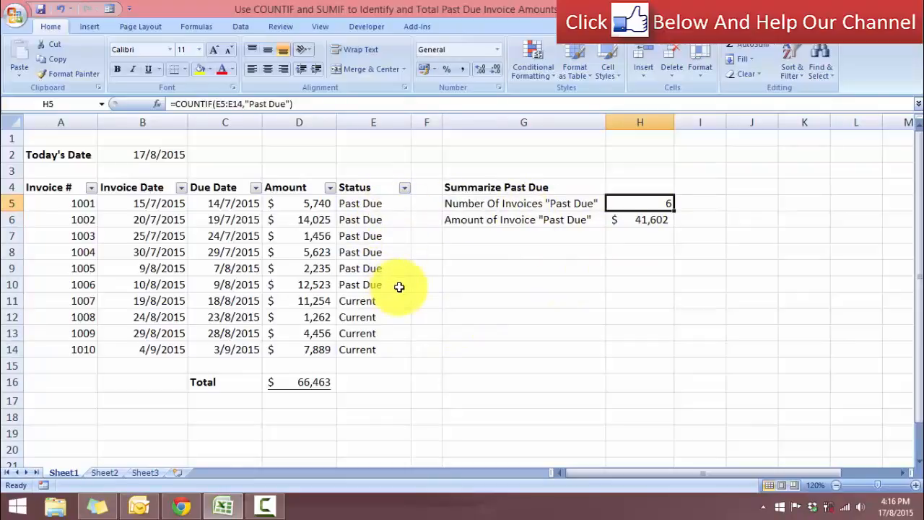
{"action": "left_click", "coordinate": [496, 224]}
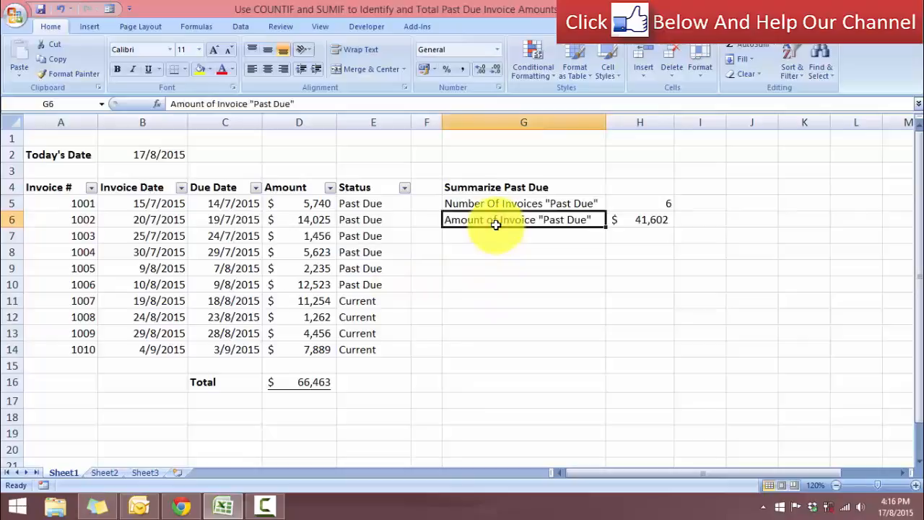
Step: Examine the SUMIF formula in H6 that totals the past due invoice amounts
{"action": "double_click", "coordinate": [647, 222]}
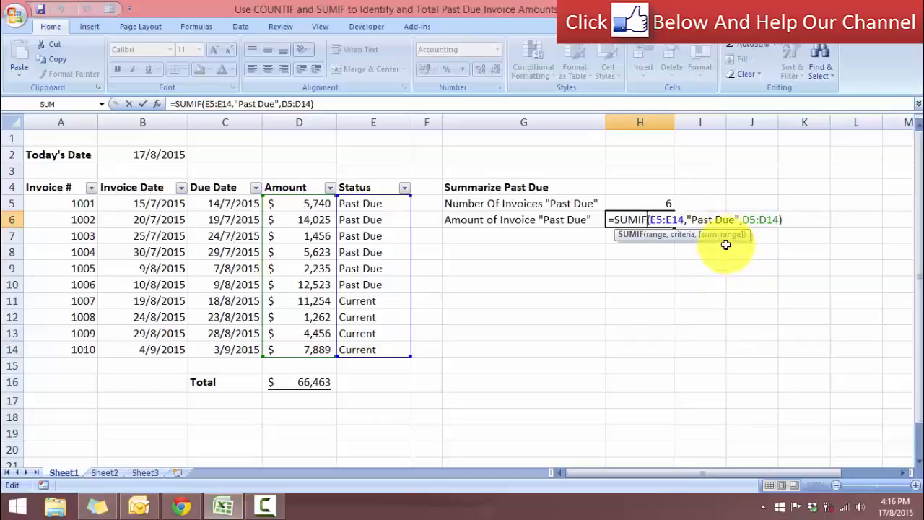
{"action": "key", "text": "Return"}
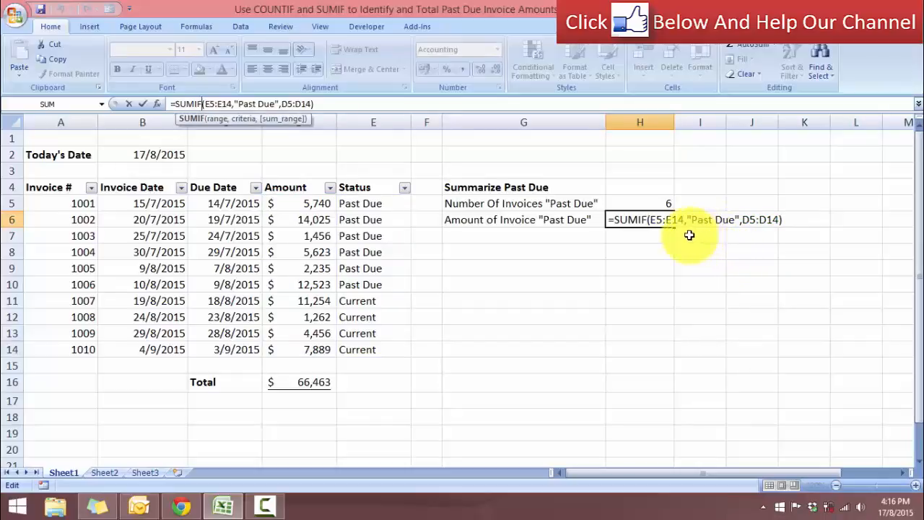
{"action": "left_click", "coordinate": [654, 223]}
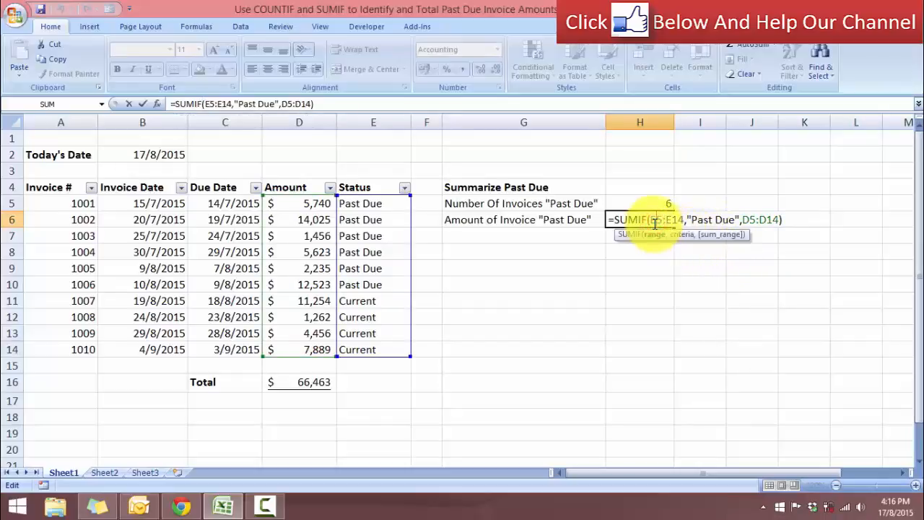
{"action": "left_click", "coordinate": [634, 303]}
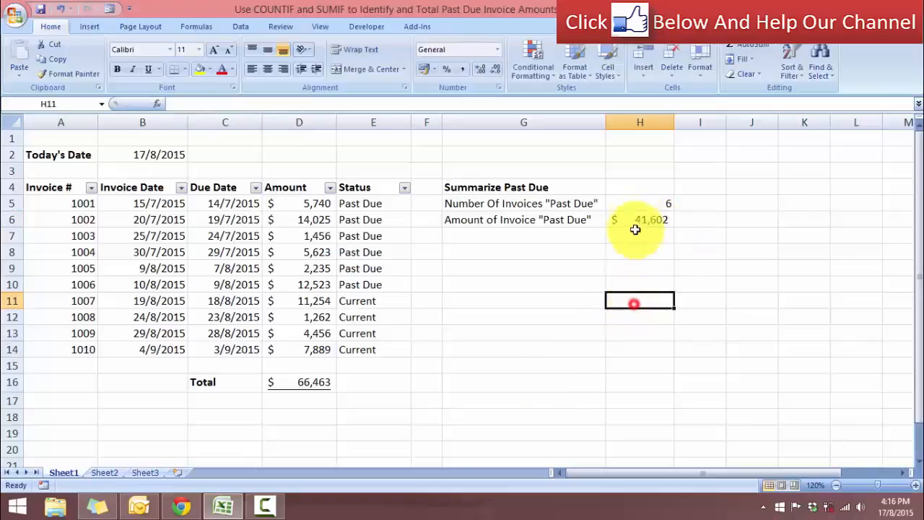
{"action": "left_click", "coordinate": [634, 225]}
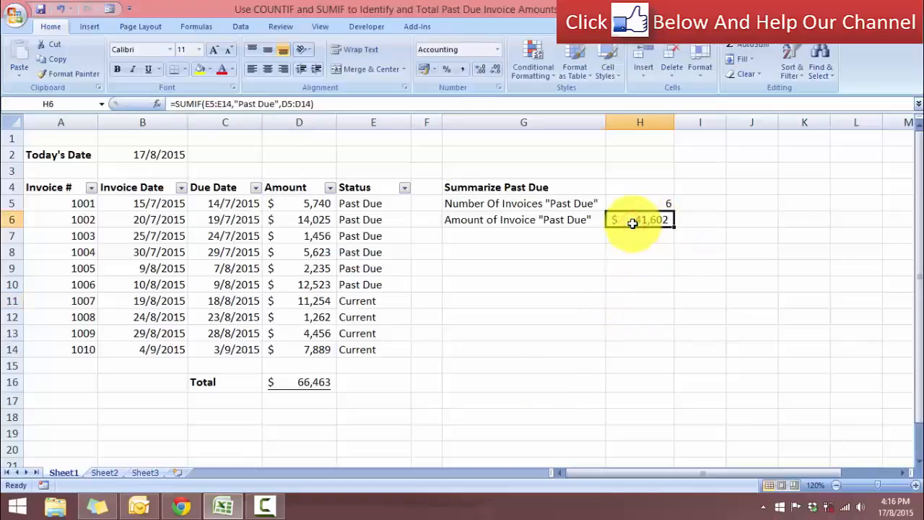
{"action": "left_click", "coordinate": [642, 248]}
{"action": "double_click", "coordinate": [637, 224]}
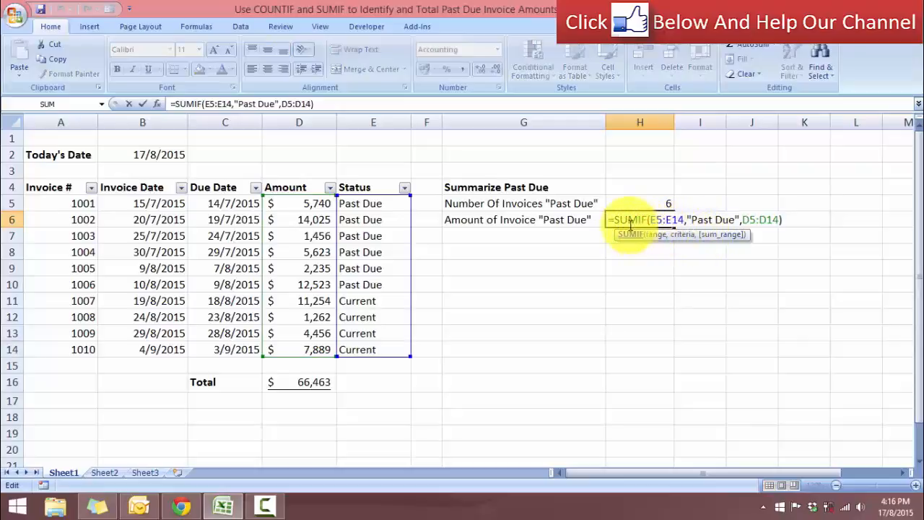
{"action": "left_click", "coordinate": [640, 300]}
Step: Enter =SUMIF(E5:E14,"Past Due",D5:D14) in H6 to total the past due invoice amounts
{"action": "left_click", "coordinate": [643, 220]}
{"action": "type", "text": "\\"}
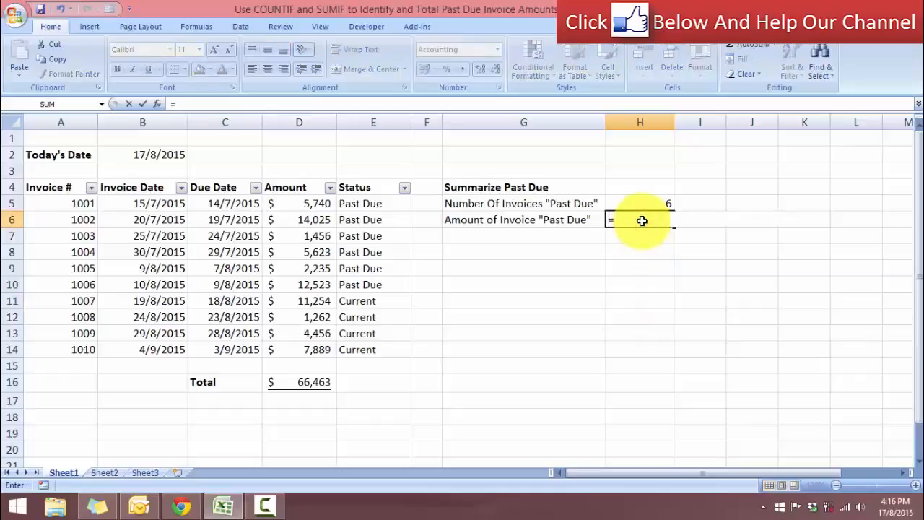
{"action": "type", "text": "sumi"}
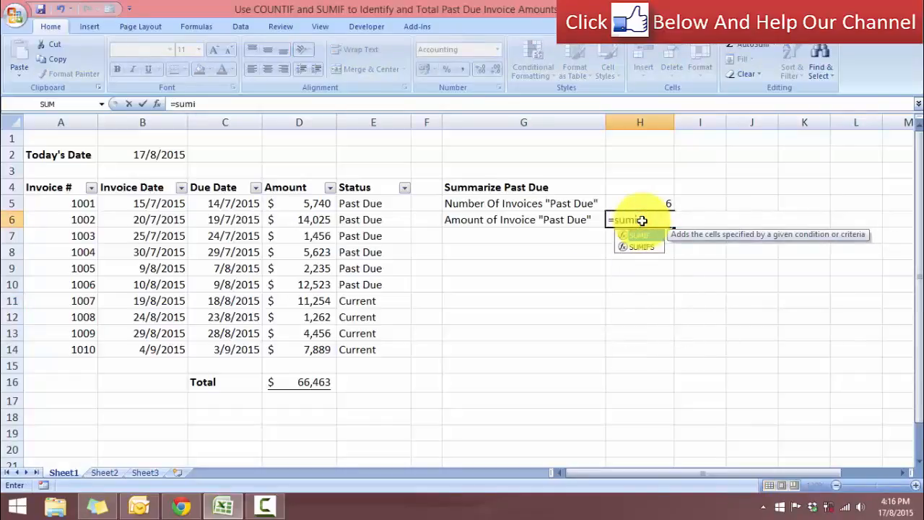
{"action": "key", "text": "Tab"}
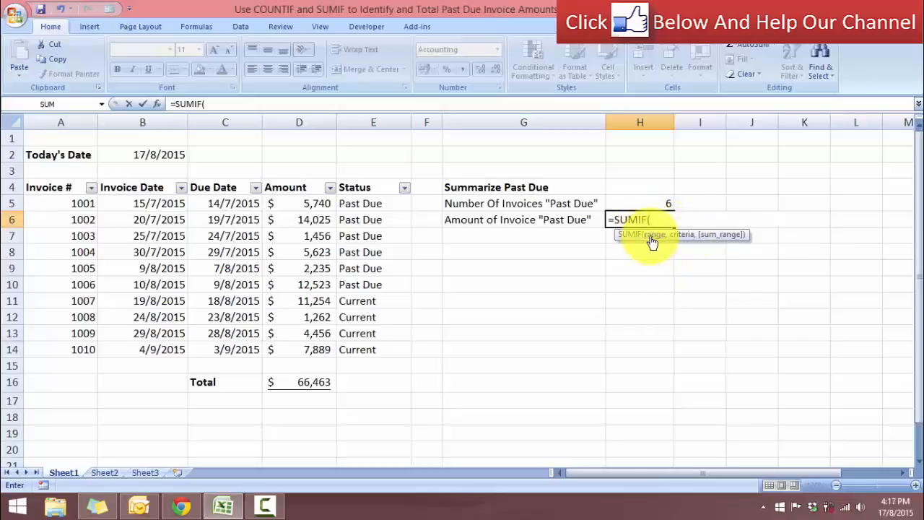
{"action": "left_click_drag", "start_coordinate": [382, 206], "coordinate": [379, 342]}
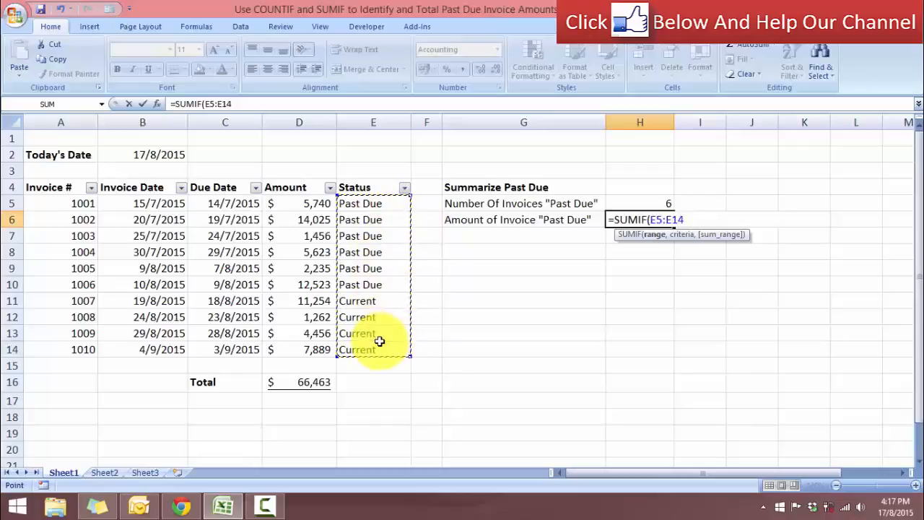
{"action": "type", "text": ","}
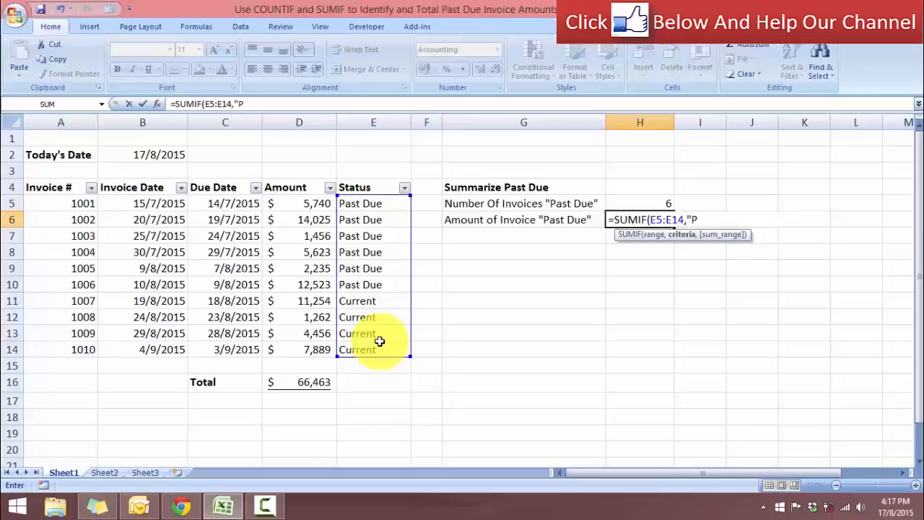
{"action": "type", "text": "Past Due\","}
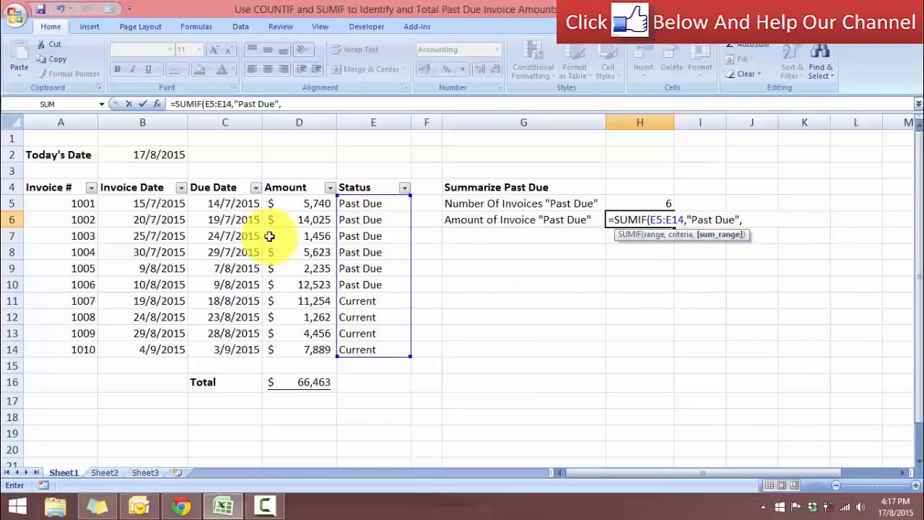
{"action": "left_click_drag", "start_coordinate": [295, 203], "coordinate": [300, 353]}
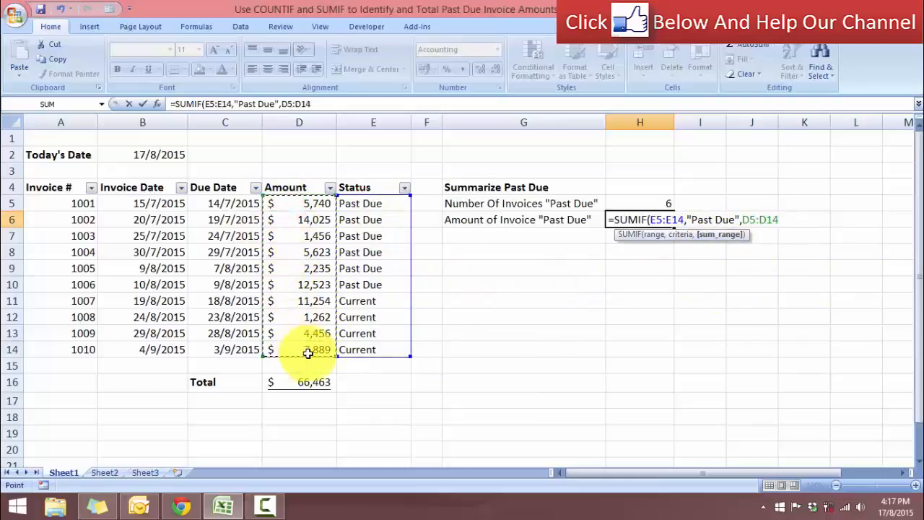
{"action": "type", "text": ")"}
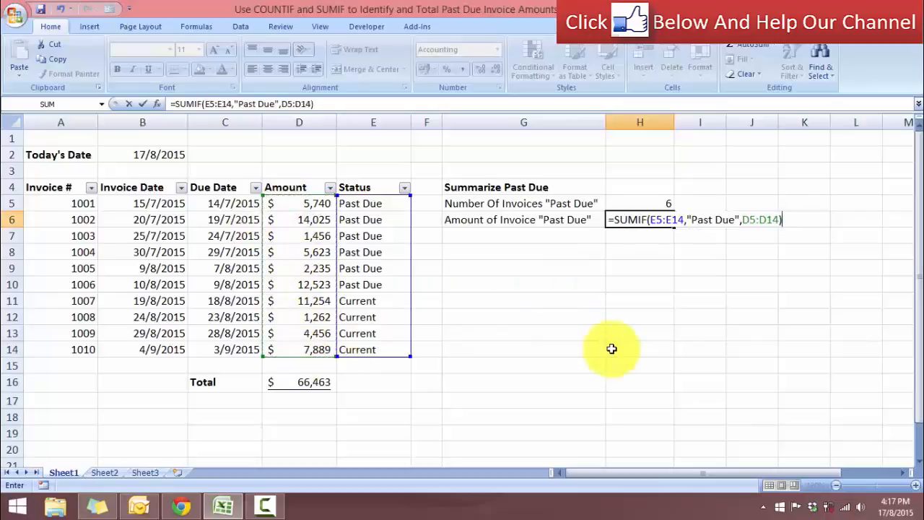
{"action": "key", "text": "Return"}
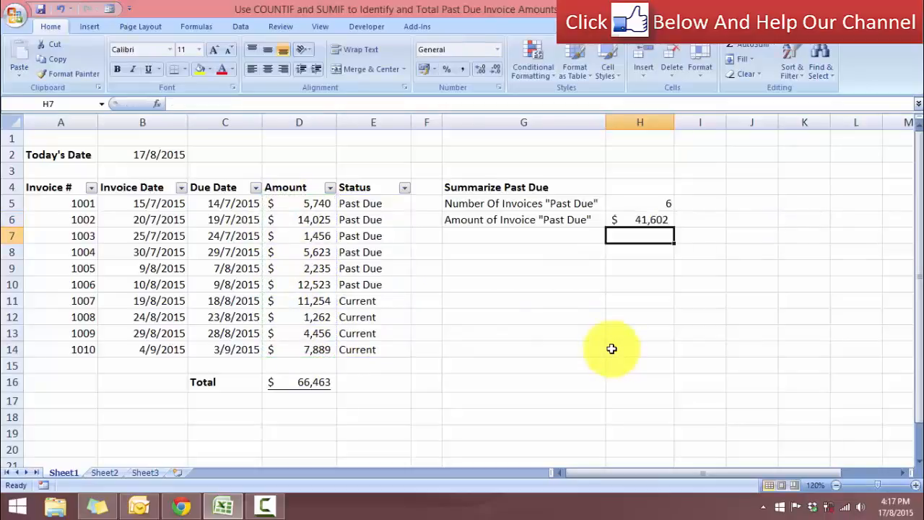
{"action": "left_click", "coordinate": [648, 224]}
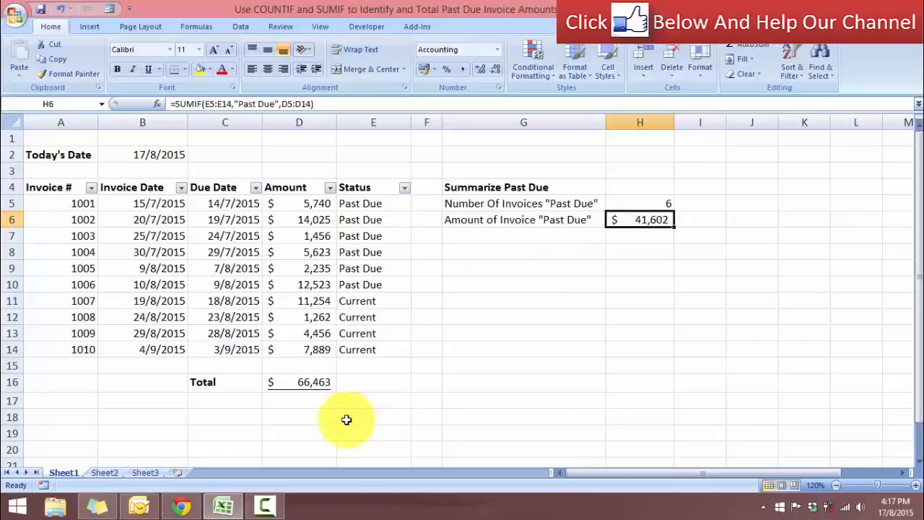
Step: Filter the Status column of the invoice table to show only the Past Due invoices
{"action": "left_click", "coordinate": [384, 416]}
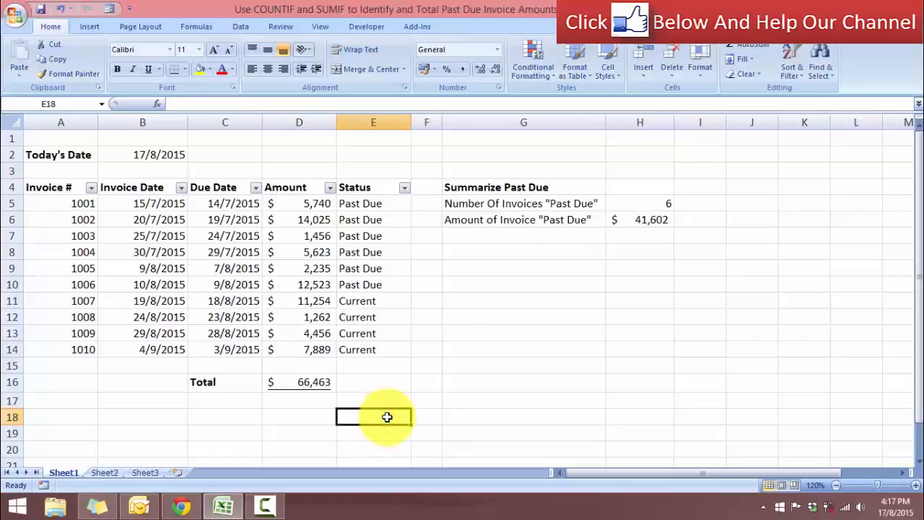
{"action": "left_click", "coordinate": [319, 283]}
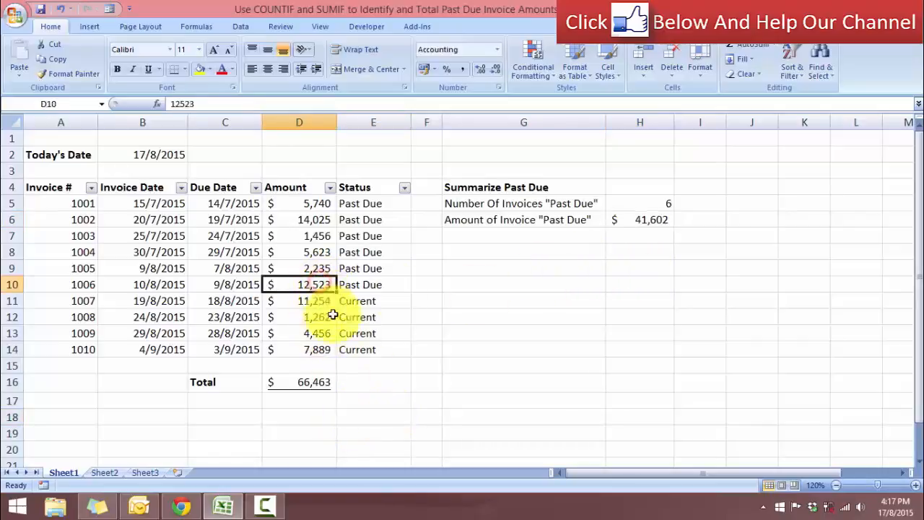
{"action": "left_click", "coordinate": [407, 192]}
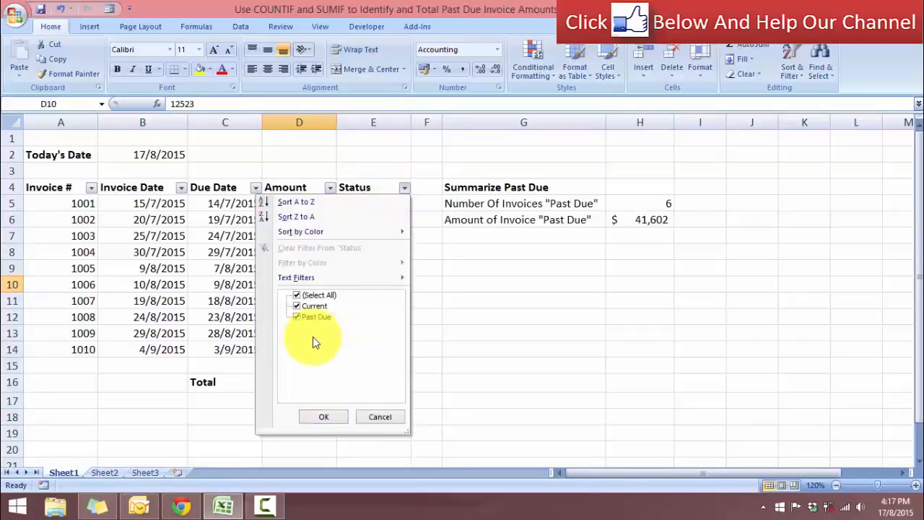
{"action": "left_click", "coordinate": [298, 318]}
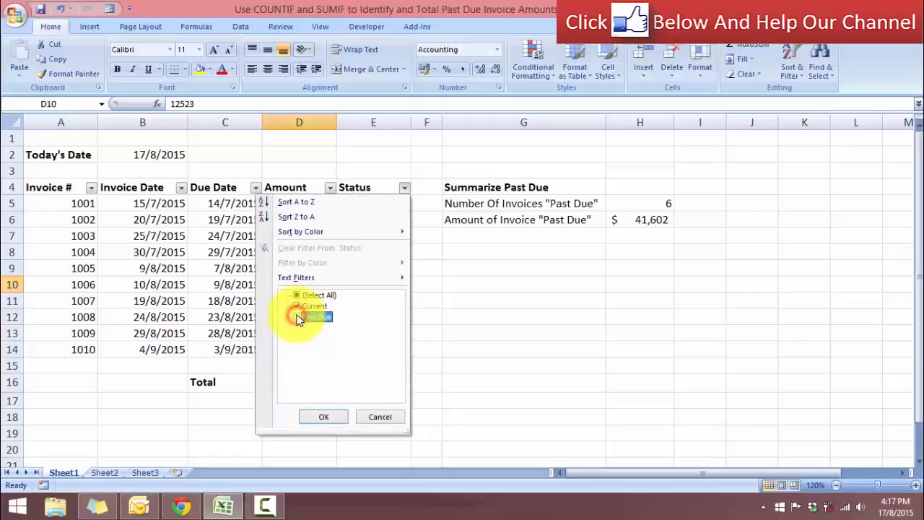
{"action": "left_click", "coordinate": [298, 306]}
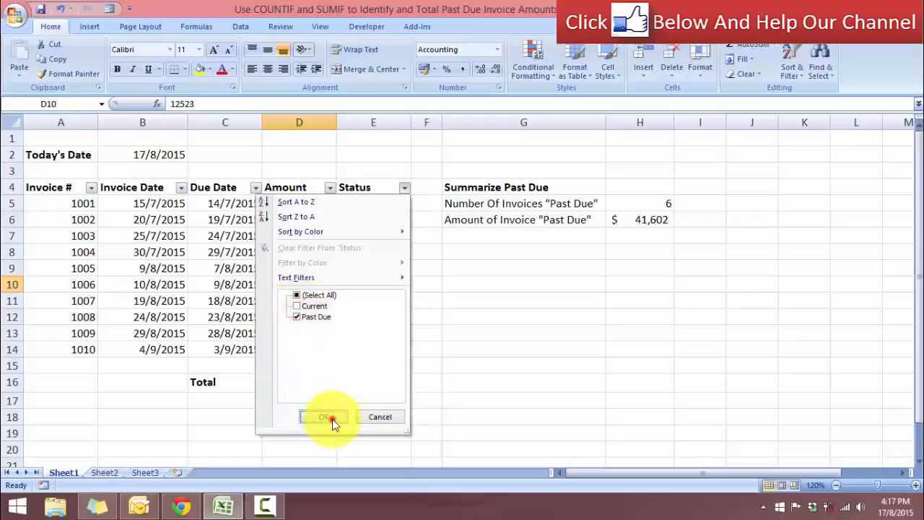
{"action": "left_click", "coordinate": [326, 417]}
{"action": "left_click", "coordinate": [378, 363]}
Step: Replace the total in D16 with an AutoSum of the filtered invoice amounts
{"action": "left_click", "coordinate": [300, 322]}
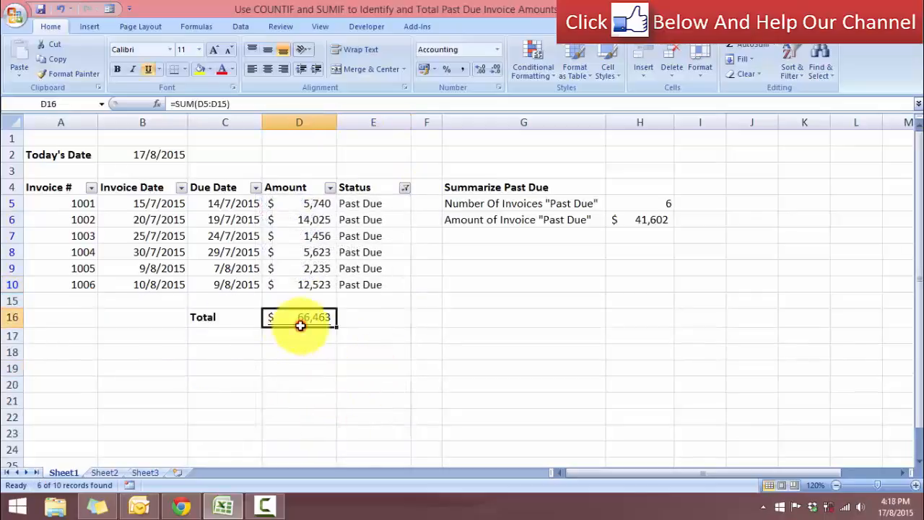
{"action": "key", "text": "Delete"}
{"action": "left_click", "coordinate": [338, 364]}
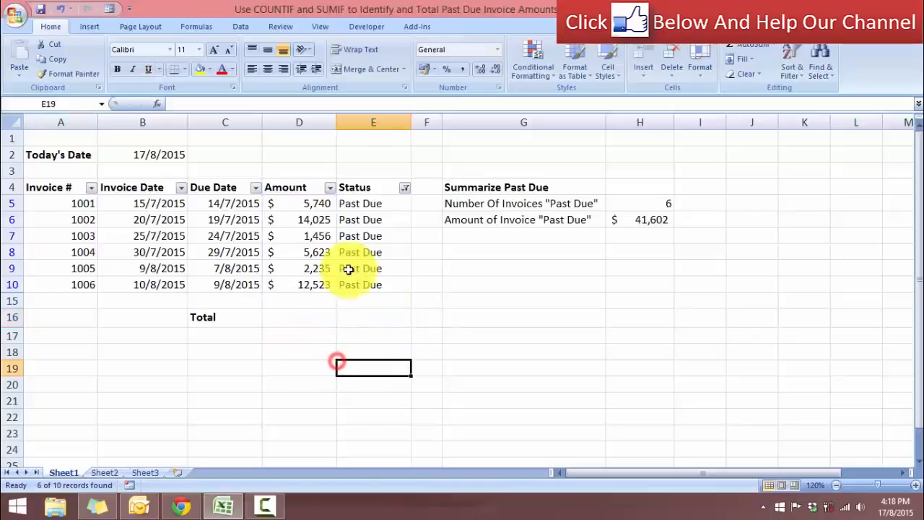
{"action": "left_click_drag", "start_coordinate": [313, 207], "coordinate": [305, 299]}
{"action": "key", "text": "alt+equal"}
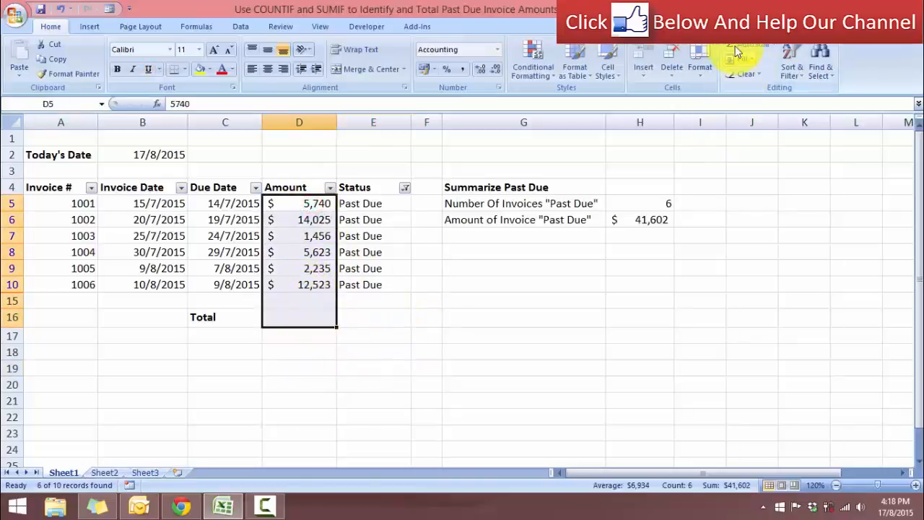
{"action": "left_click", "coordinate": [573, 334]}
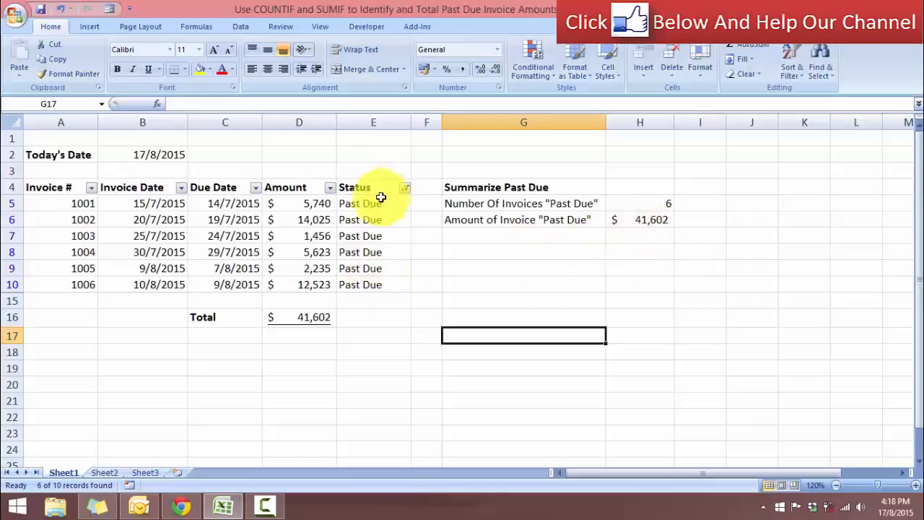
Step: Review the IF formula in E7, the count in H5 and the "Past Due" criterion of the SUMIF formula in H6
{"action": "left_click", "coordinate": [364, 235]}
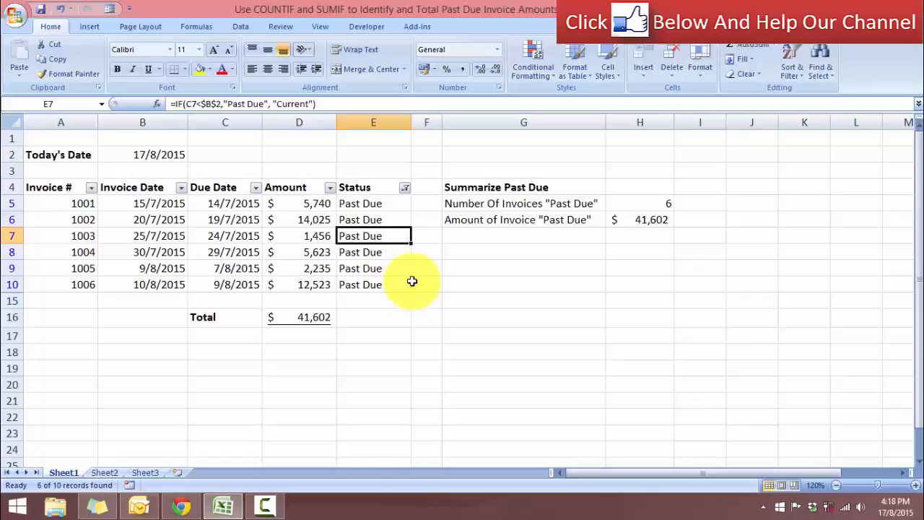
{"action": "left_click", "coordinate": [650, 208]}
{"action": "double_click", "coordinate": [648, 219]}
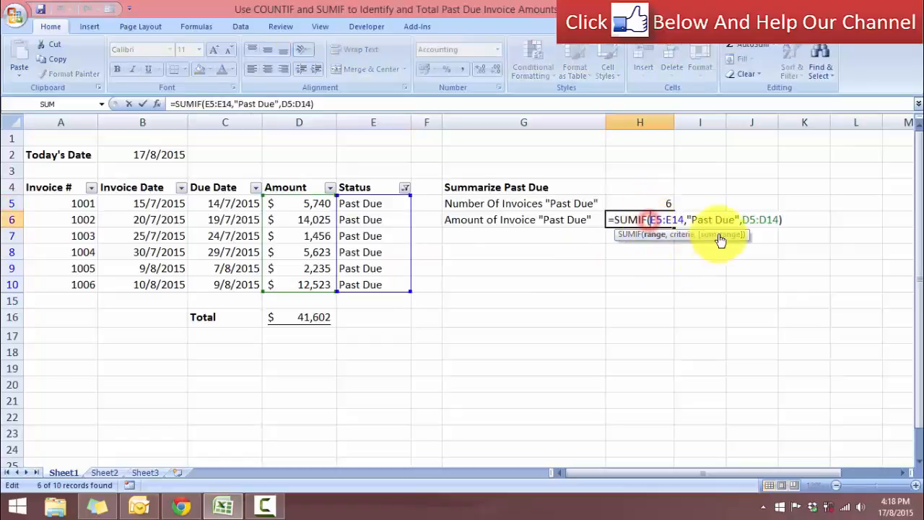
{"action": "left_click_drag", "start_coordinate": [698, 216], "coordinate": [731, 238]}
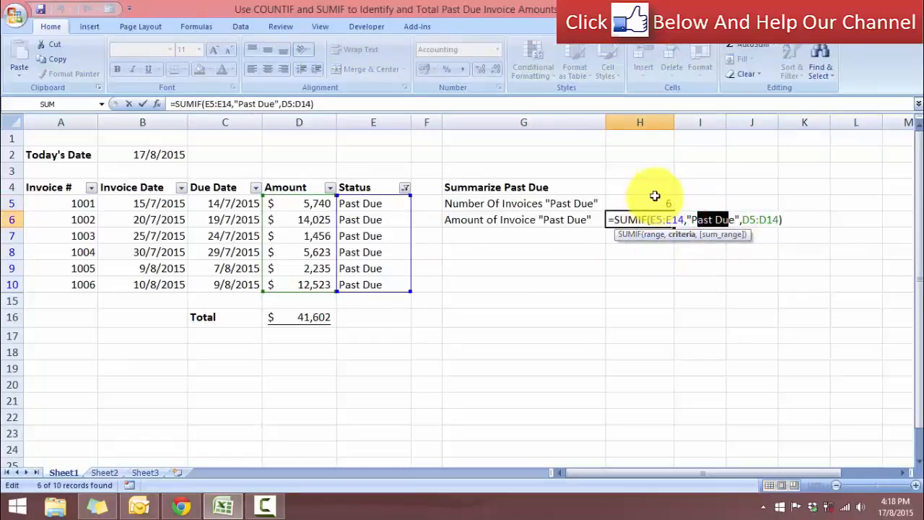
{"action": "left_click", "coordinate": [572, 302]}
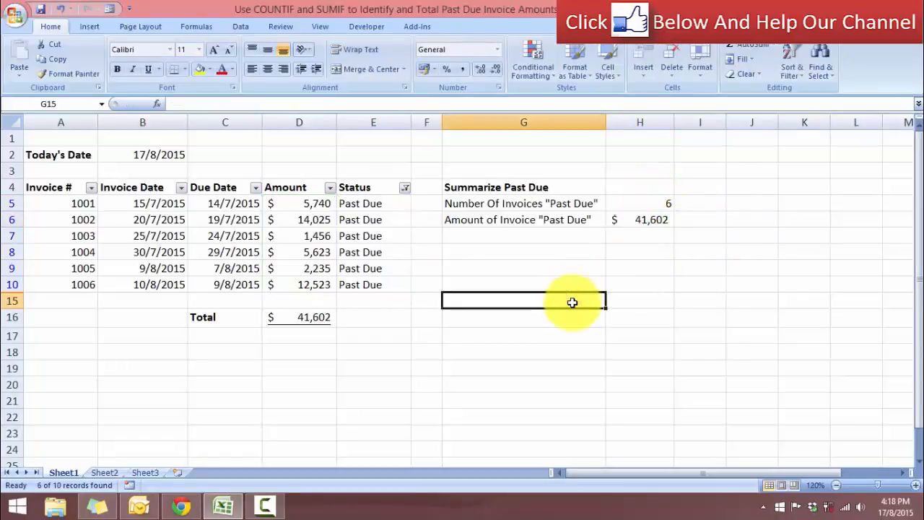